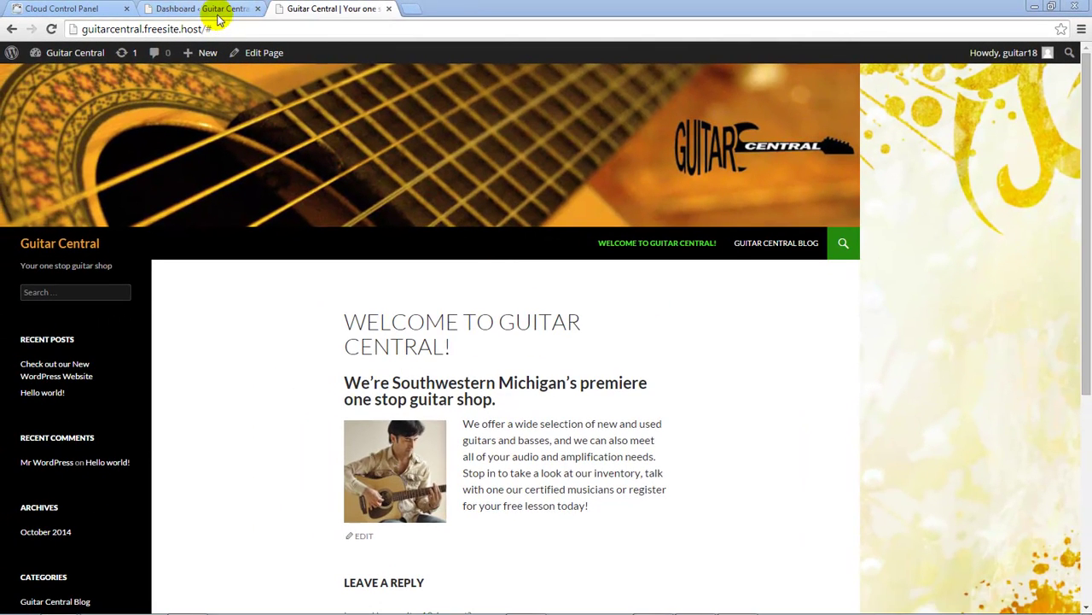
From the Dashboard, open Appearance > Menus for Main Menu and expand the Links panel
left_click(215, 10)
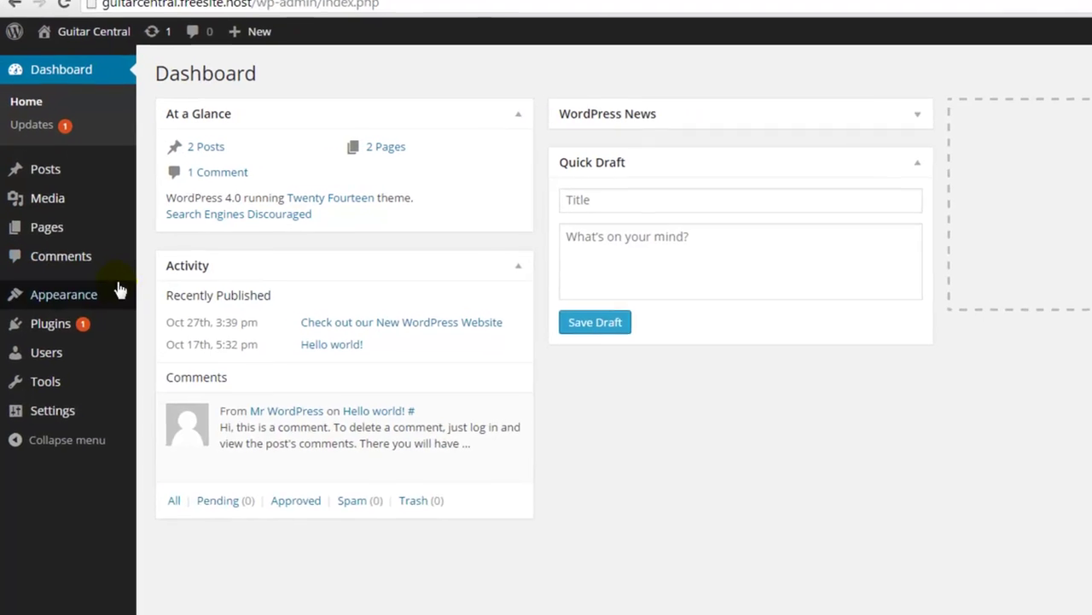
mouse_move(88, 265)
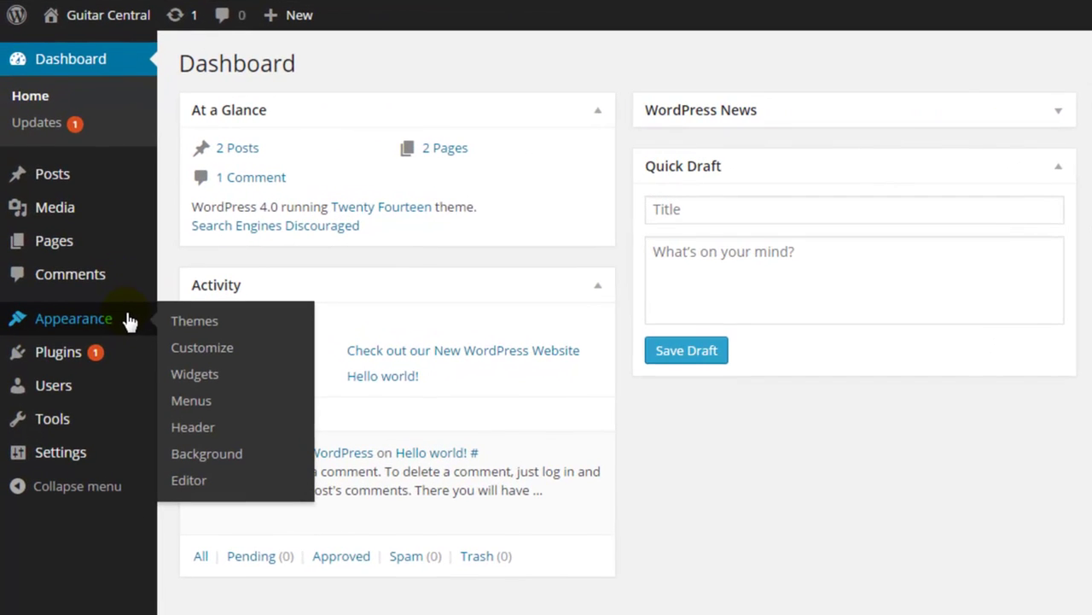
left_click(190, 401)
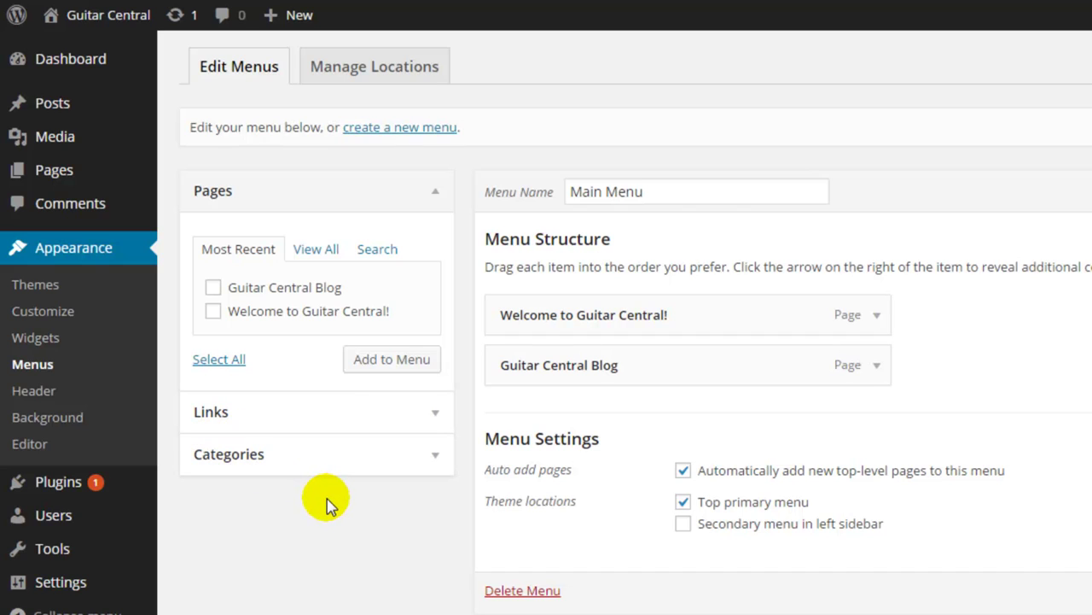
left_click(435, 413)
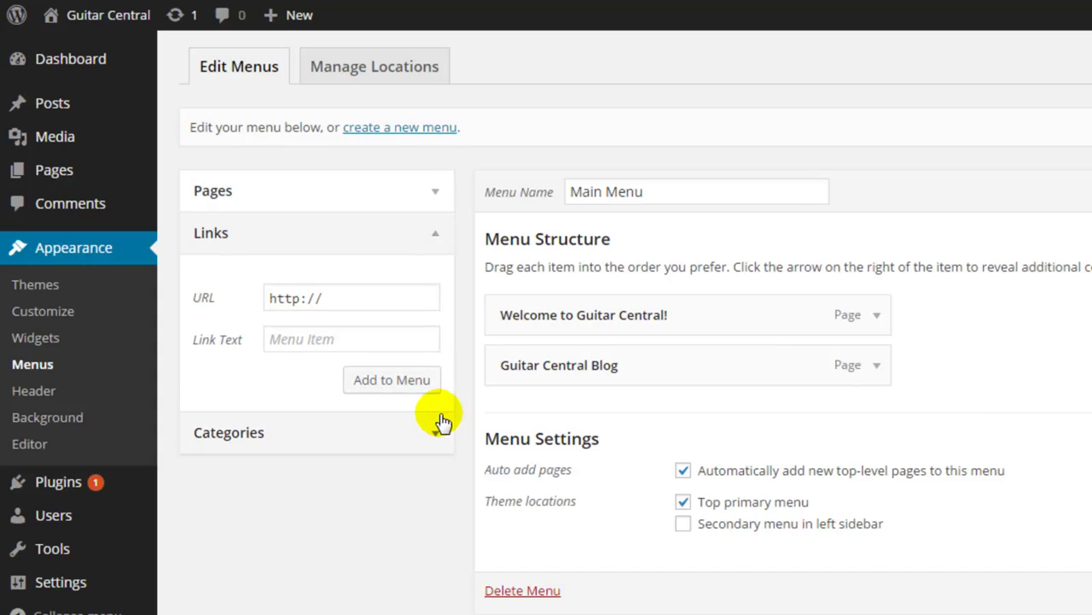
Add a custom link 'Browse our Inventory' with URL # to the Main Menu
left_click_drag(329, 298, 266, 298)
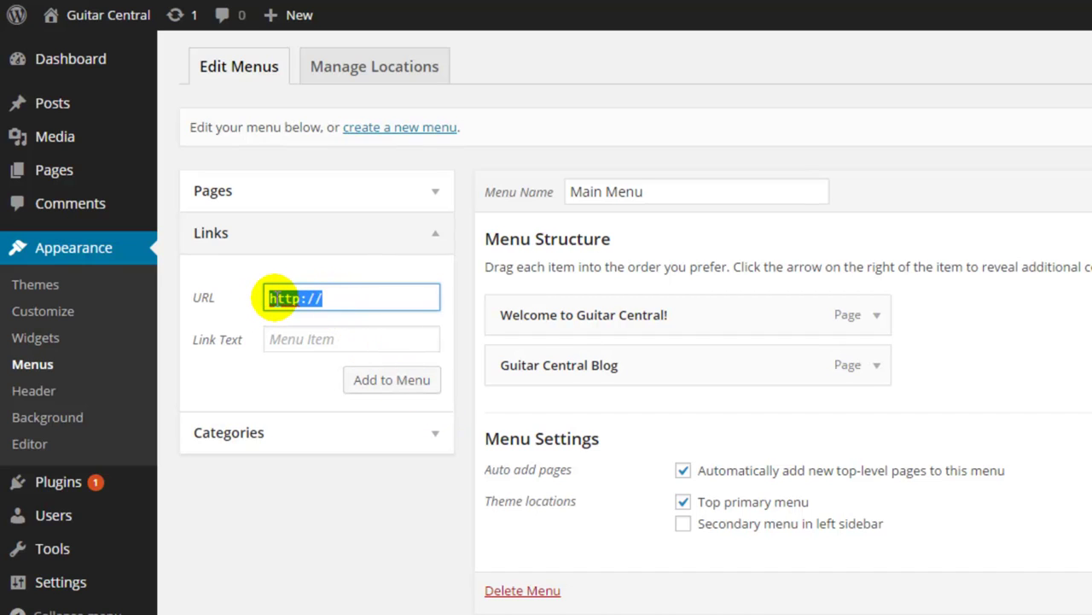
type("#")
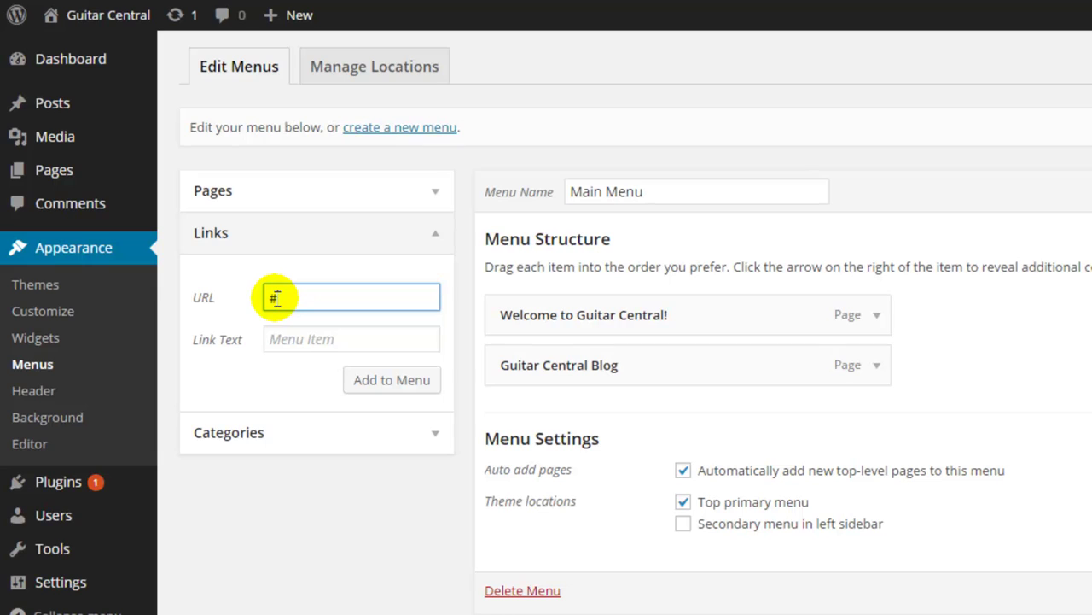
left_click(270, 339)
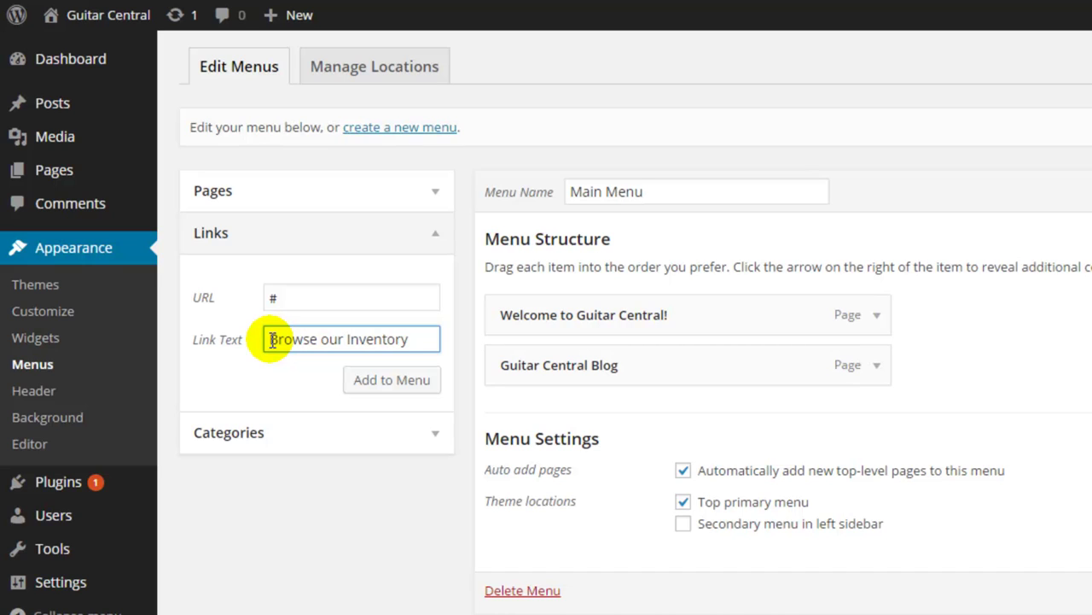
left_click(358, 384)
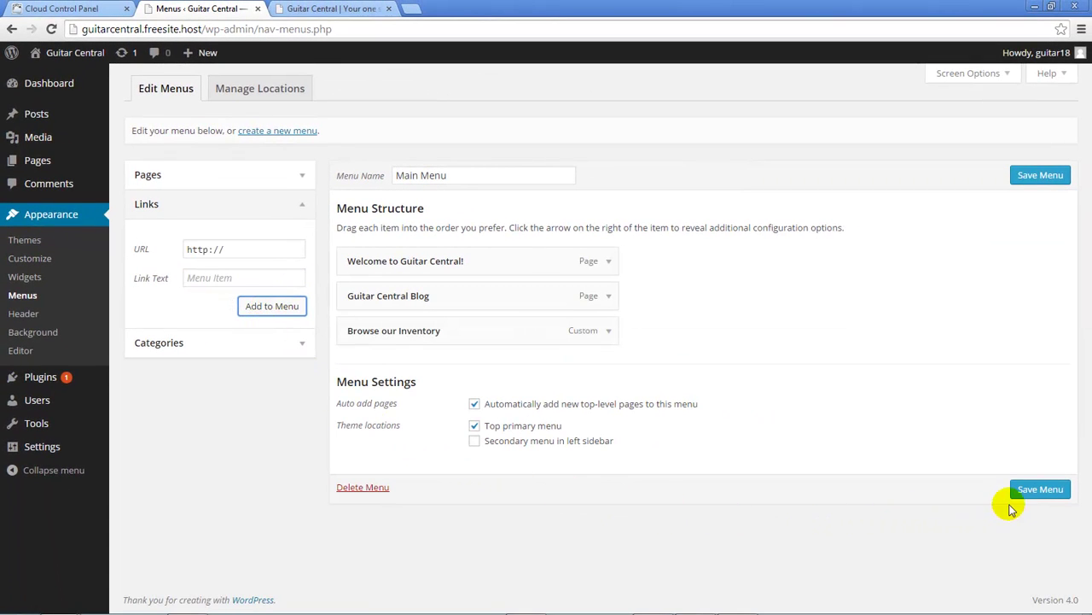
Save the Main Menu and reload the live homepage to show Browse our Inventory
left_click(1041, 490)
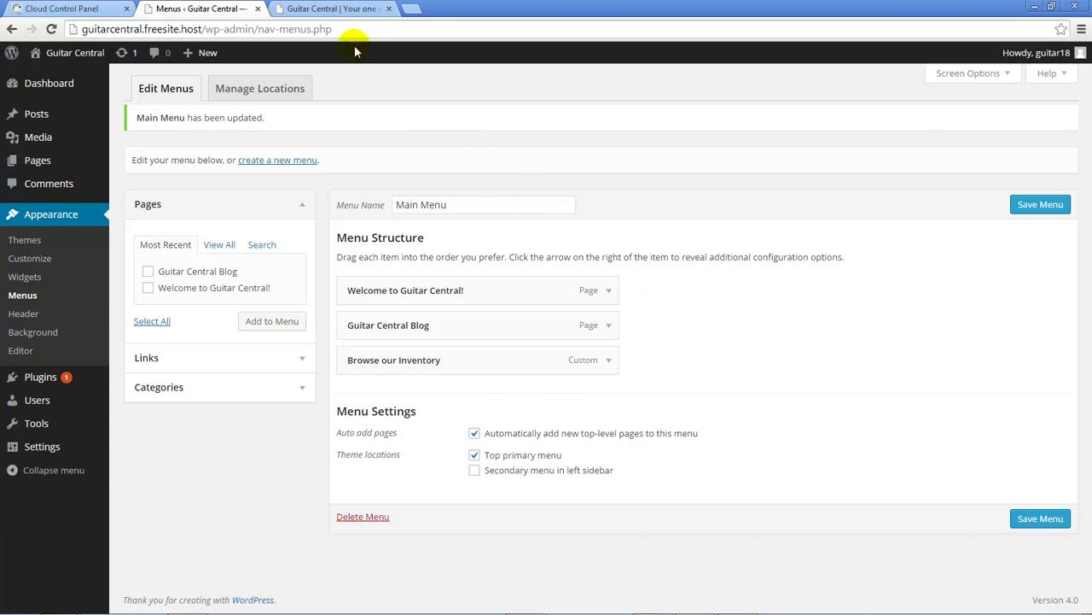
left_click(338, 10)
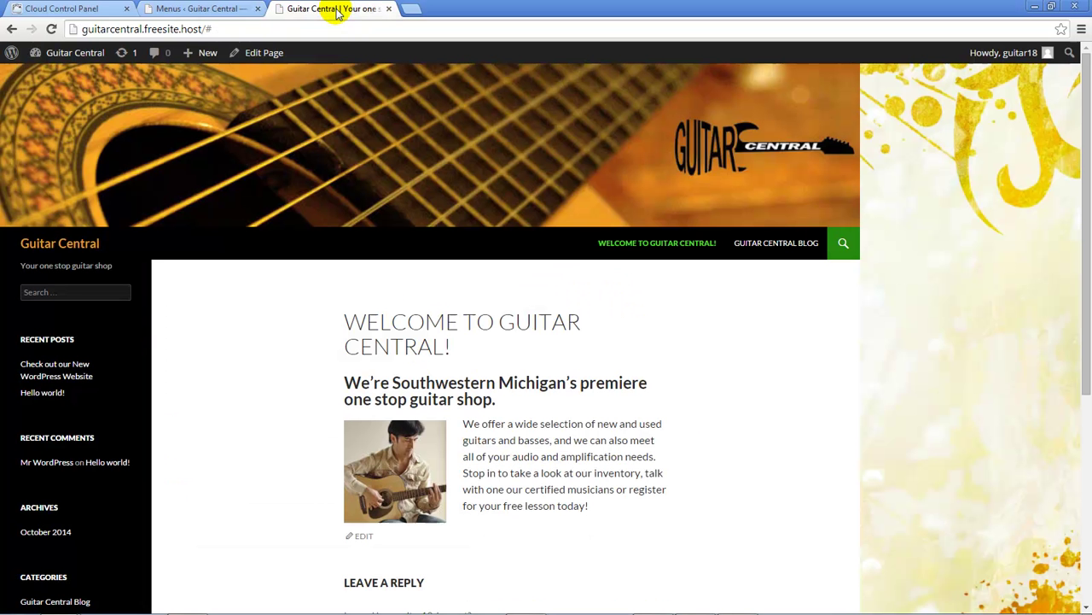
left_click(52, 30)
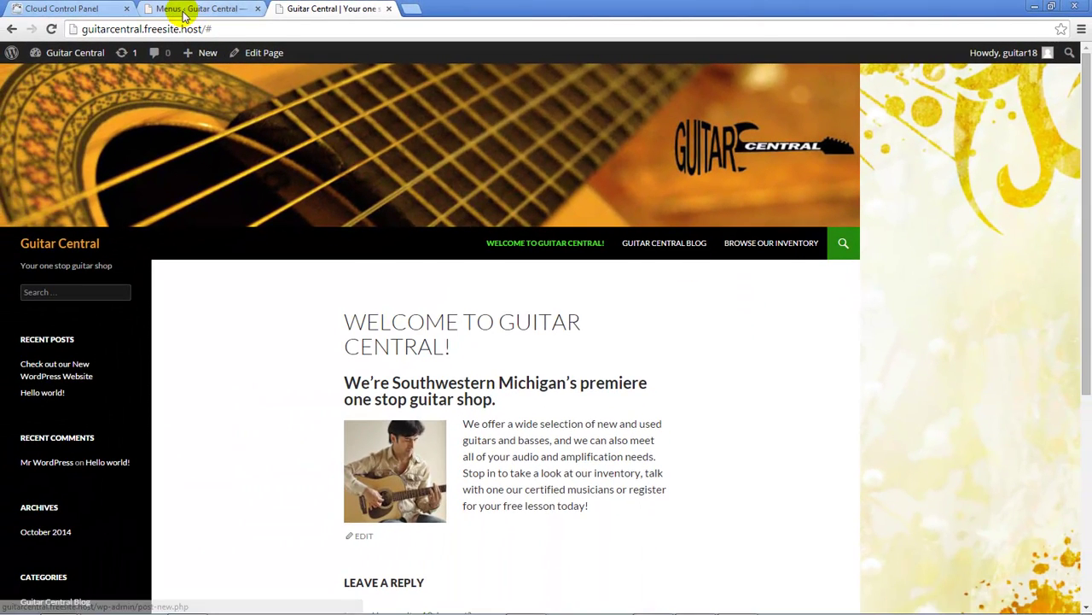
Create a new page titled 'Acoustic Guitars'
left_click(184, 13)
mouse_move(84, 164)
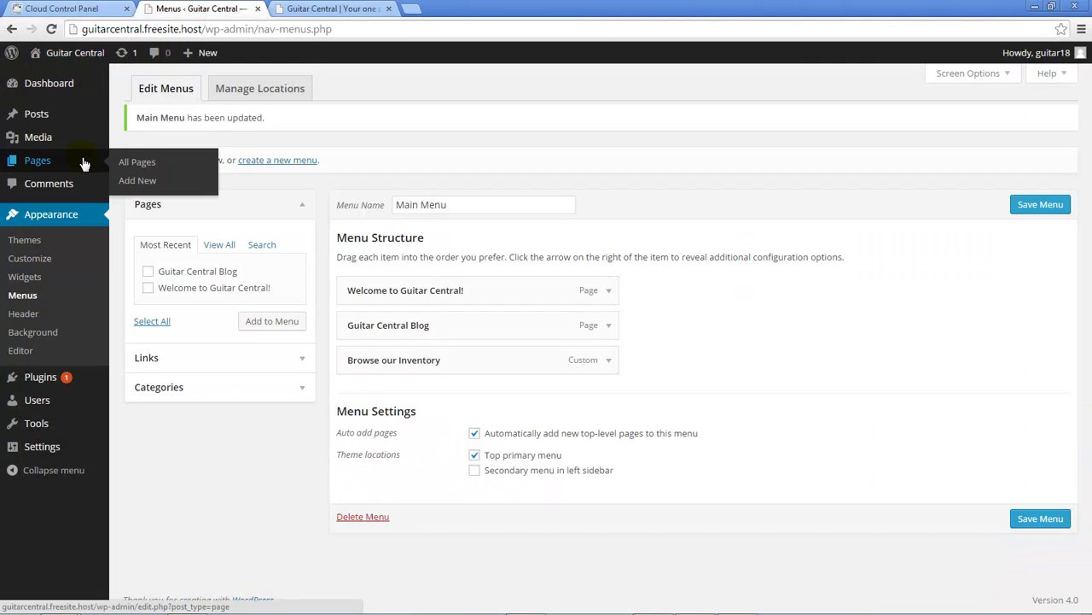
left_click(141, 187)
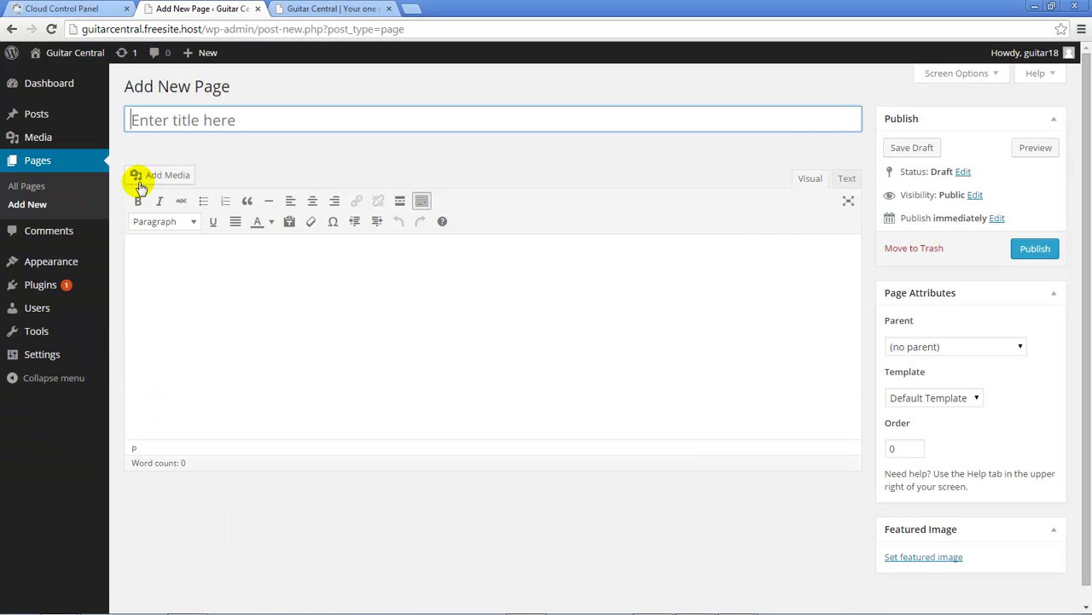
type("Acoustic Guitars")
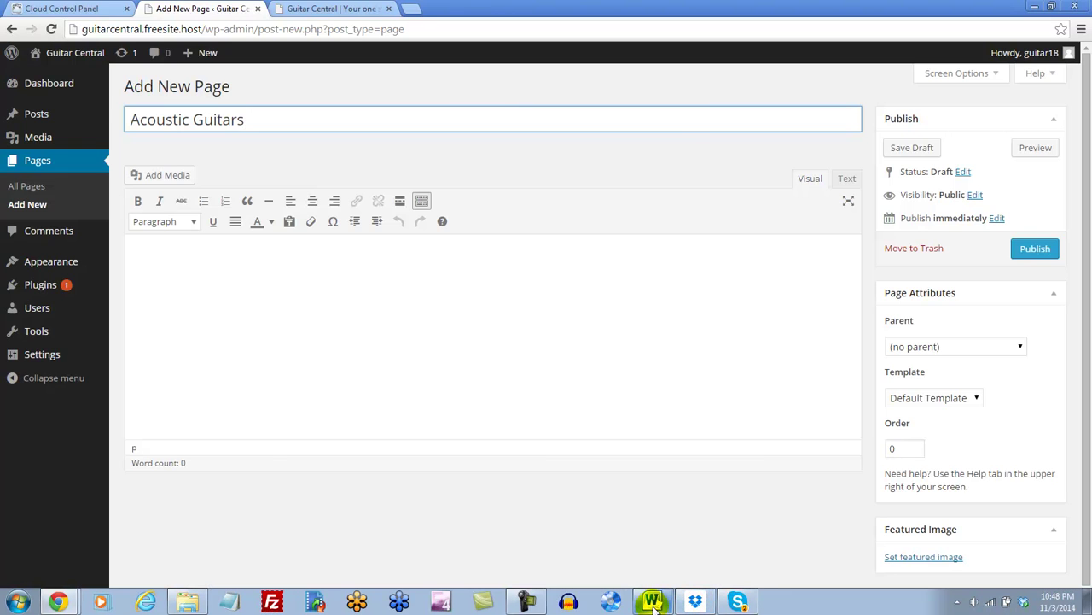
Copy the acoustic guitars paragraph from the Word document, then minimize Word
left_click(652, 602)
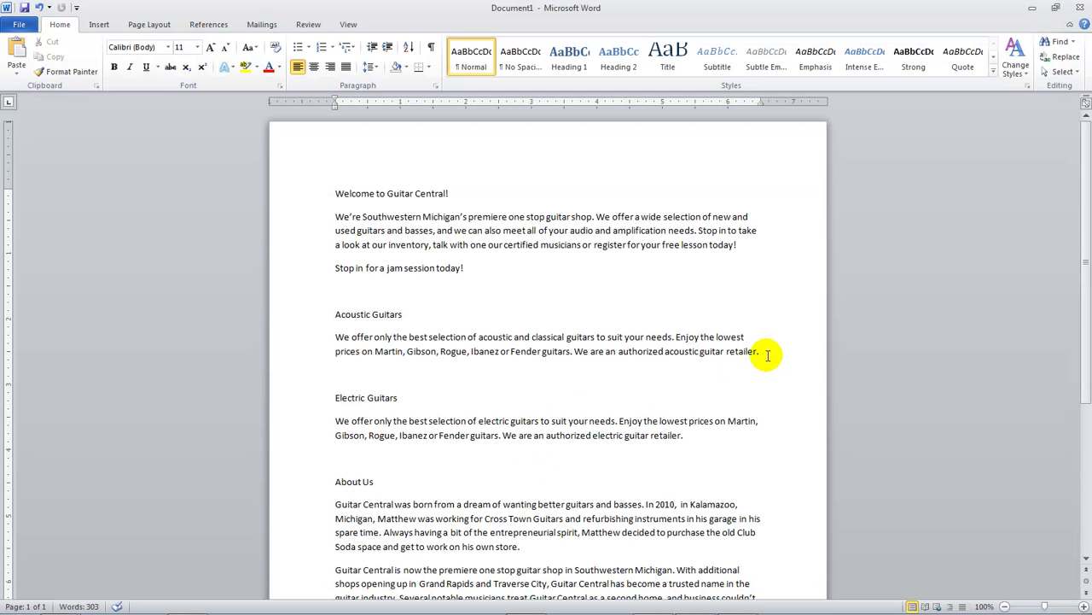
left_click_drag(766, 354, 329, 344)
key("ctrl+c")
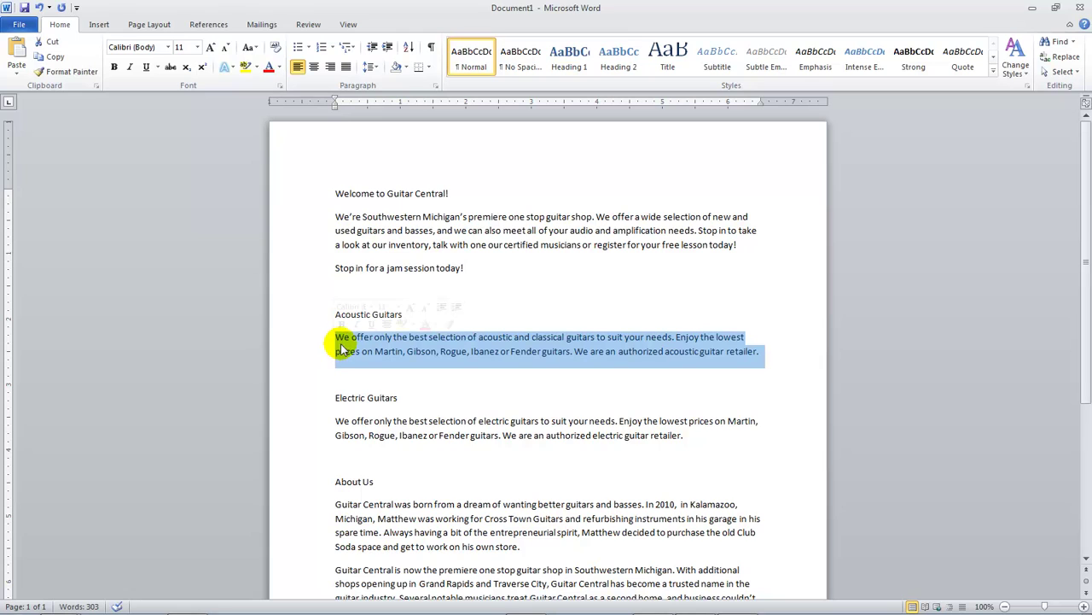
left_click(1033, 8)
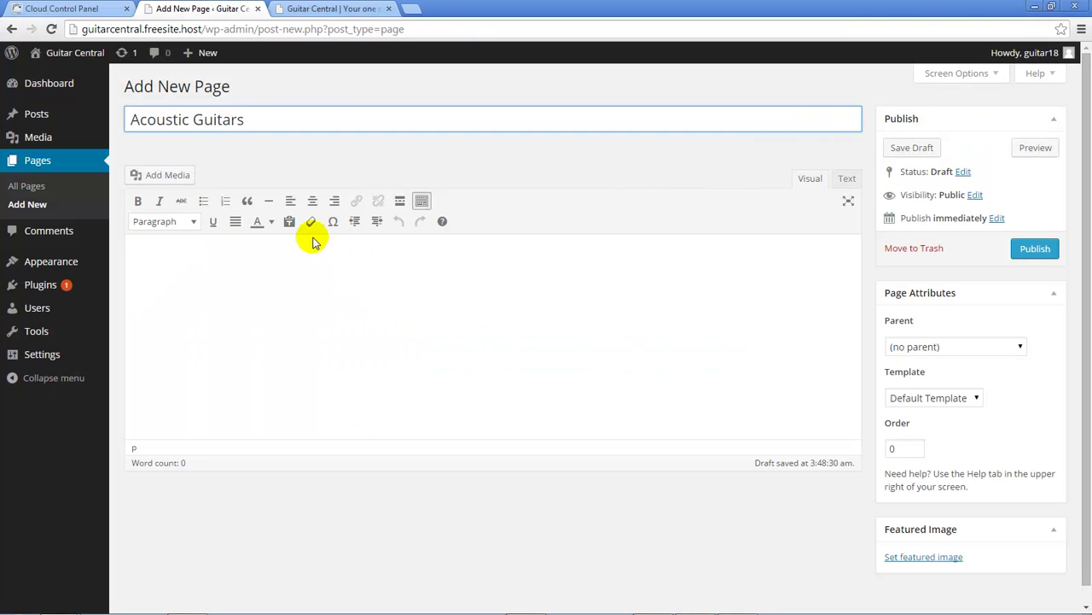
Enable Paste as text and paste the acoustic guitars paragraph into the page body
left_click(290, 224)
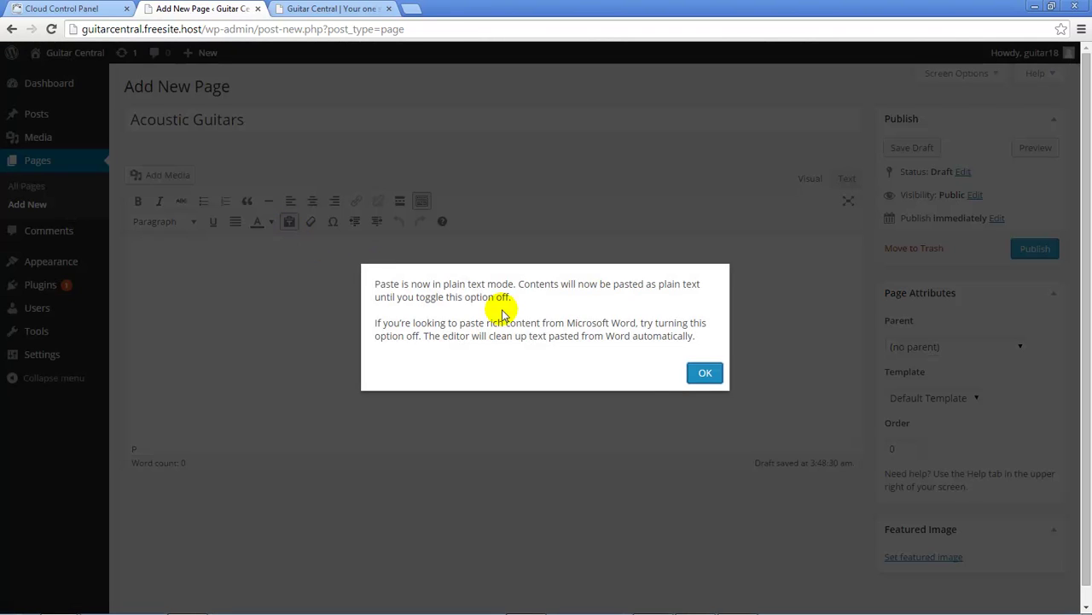
left_click(702, 372)
key("ctrl+v")
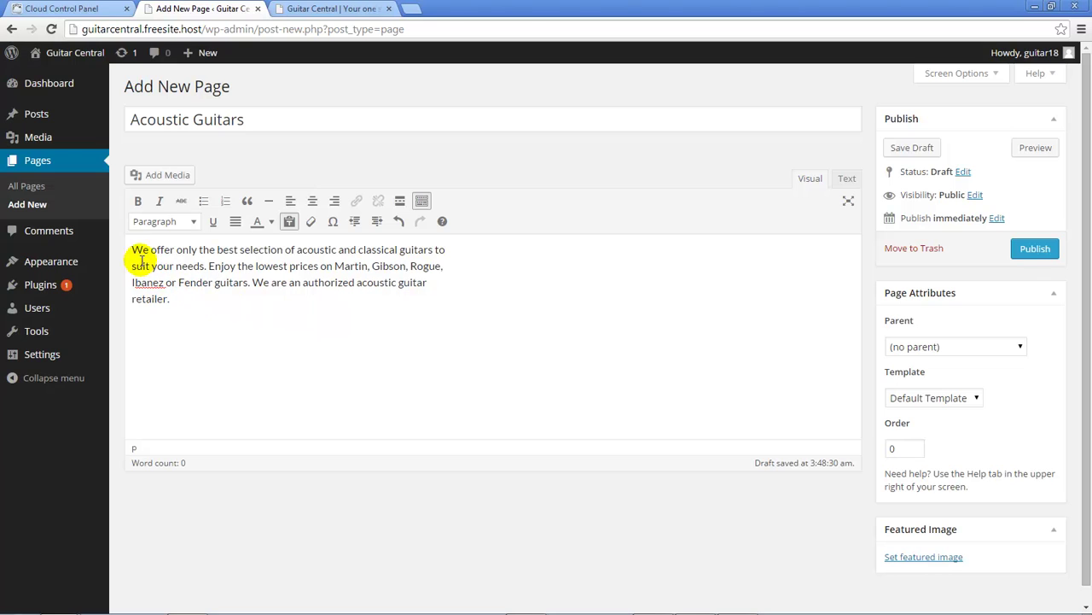
Insert the classical guitar image into the Acoustic Guitars page and publish it
left_click(161, 175)
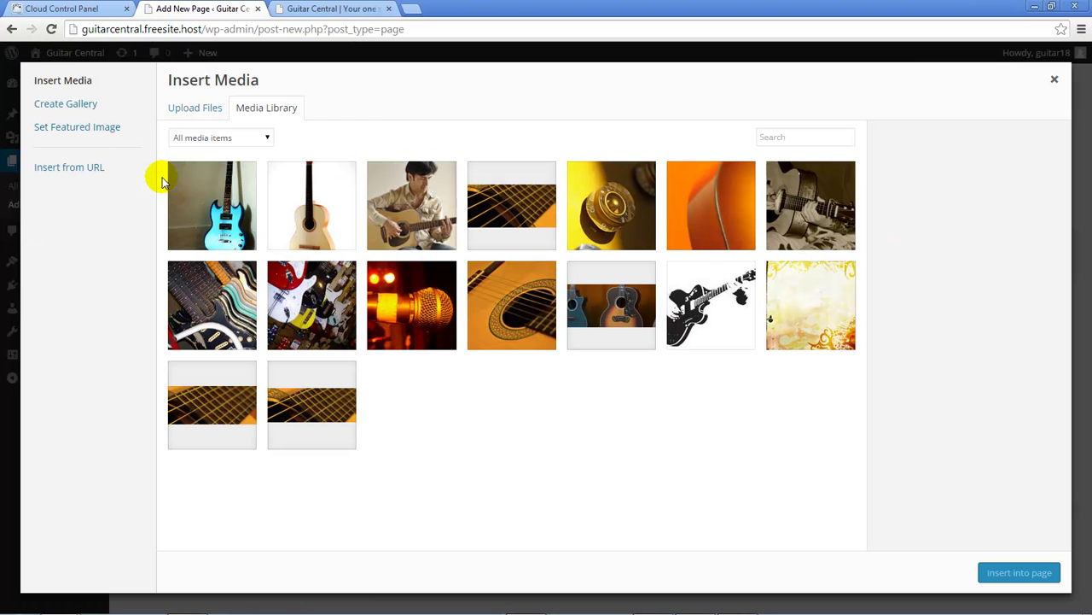
left_click(316, 224)
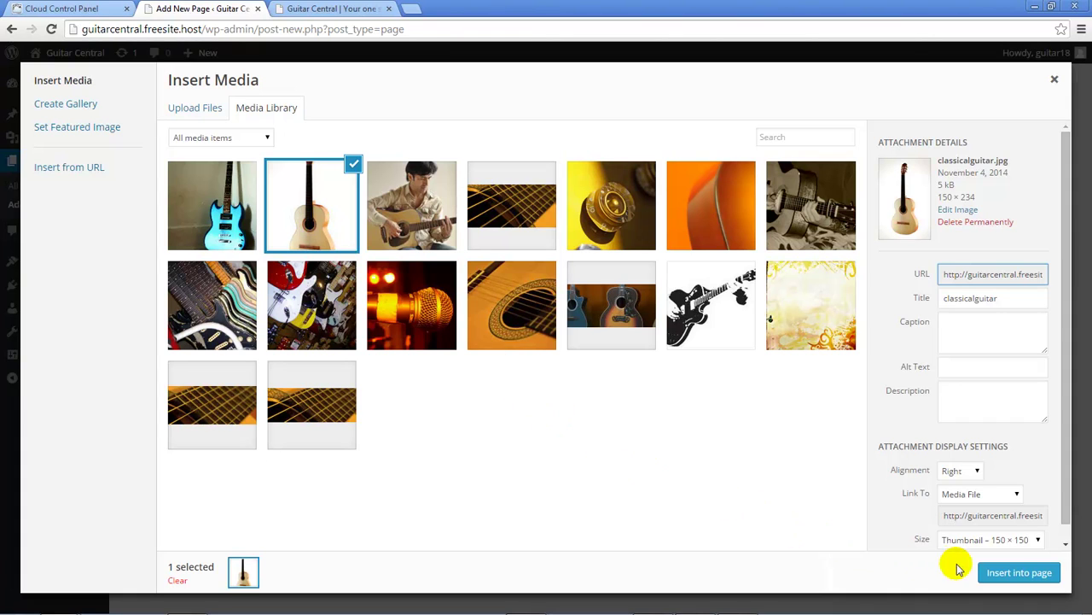
left_click(1003, 572)
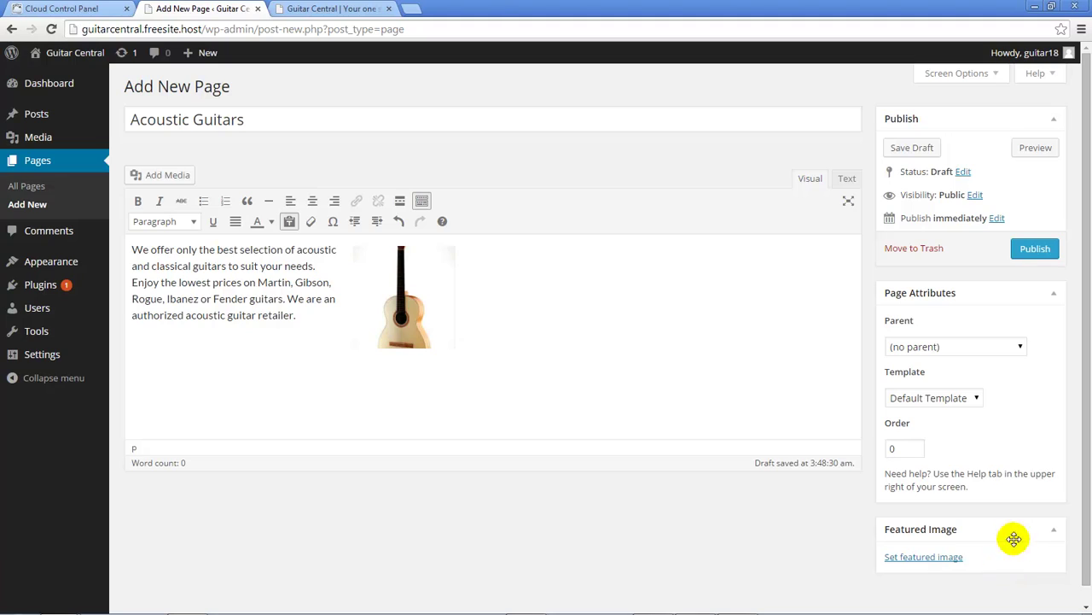
left_click(1020, 350)
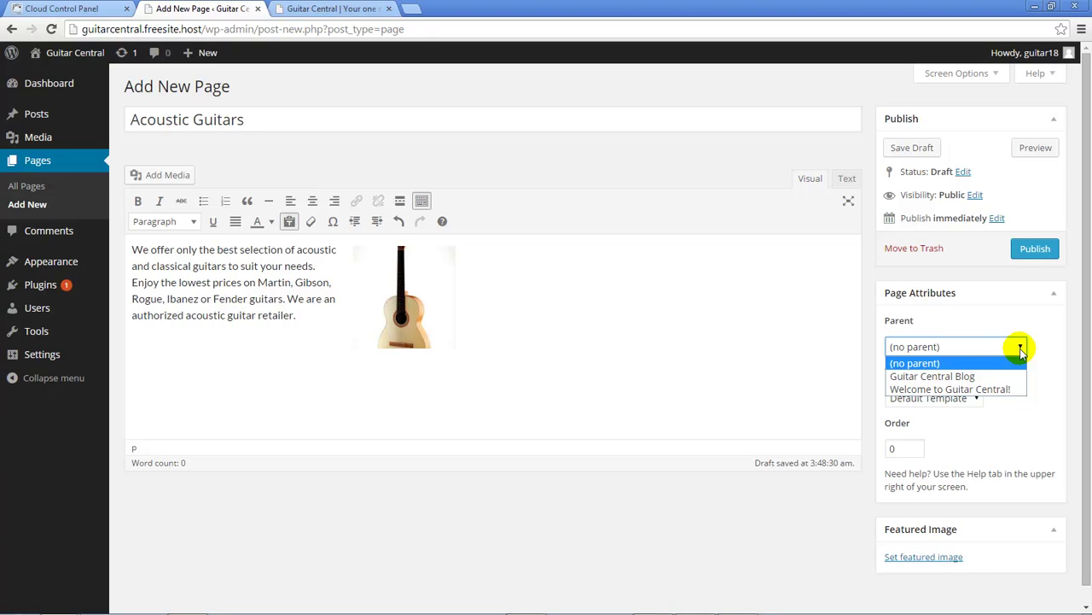
left_click(1035, 249)
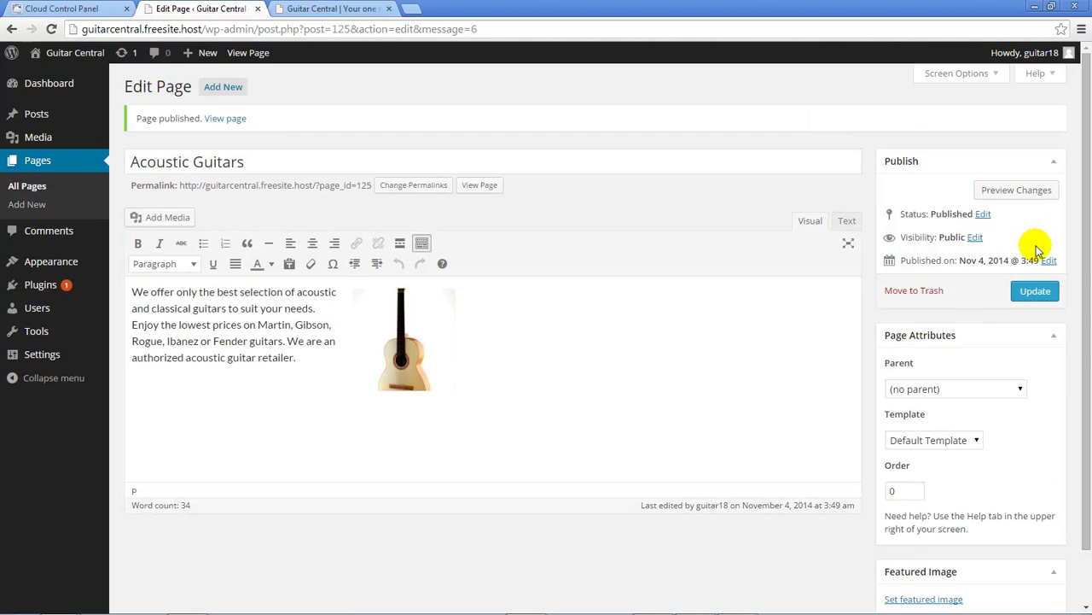
Start a new Electric Guitars page and select its description paragraph in Word
left_click(209, 88)
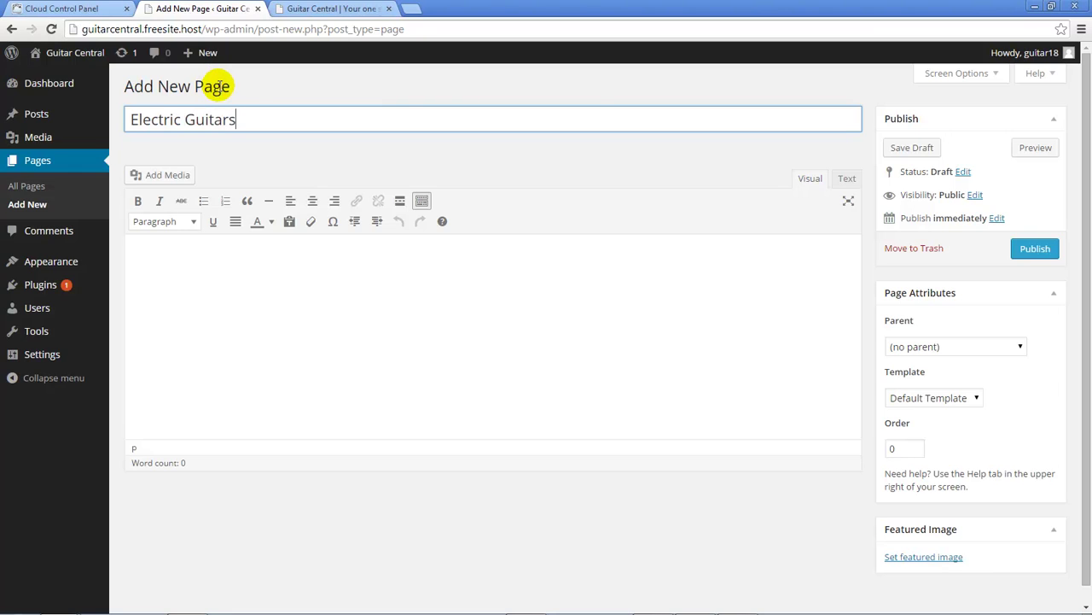
left_click(650, 602)
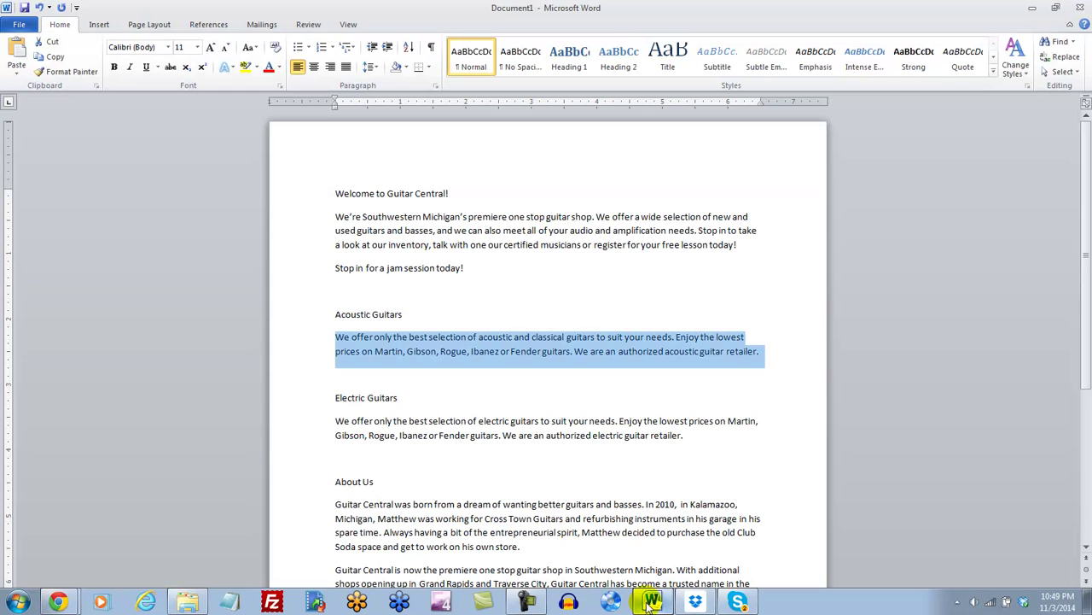
left_click(565, 444)
triple_click(690, 435)
key("ctrl+c")
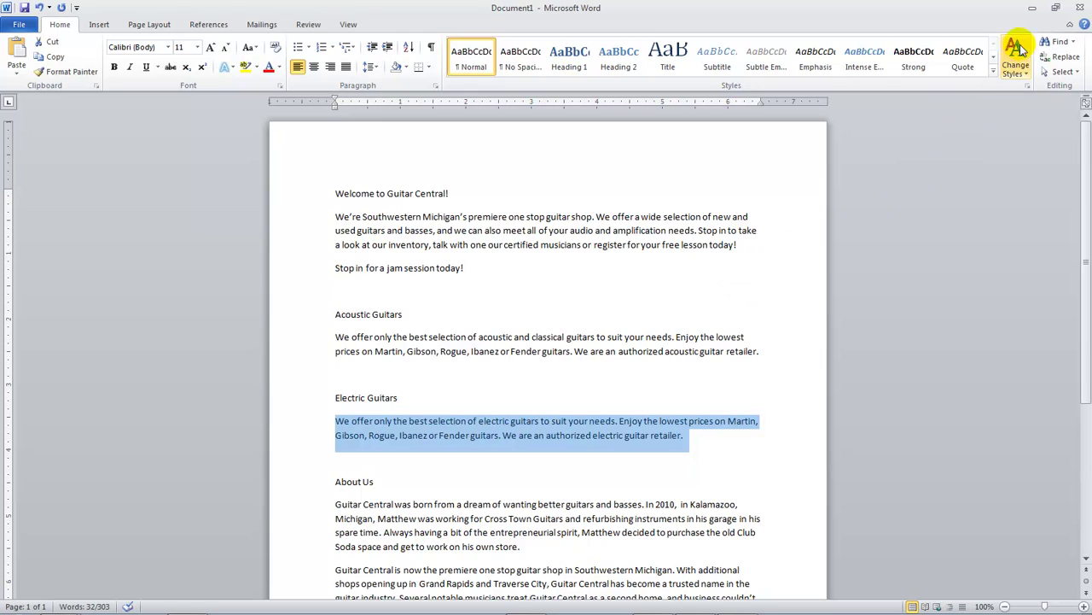
Paste the electric guitars description as plain text into the page body
left_click(1039, 11)
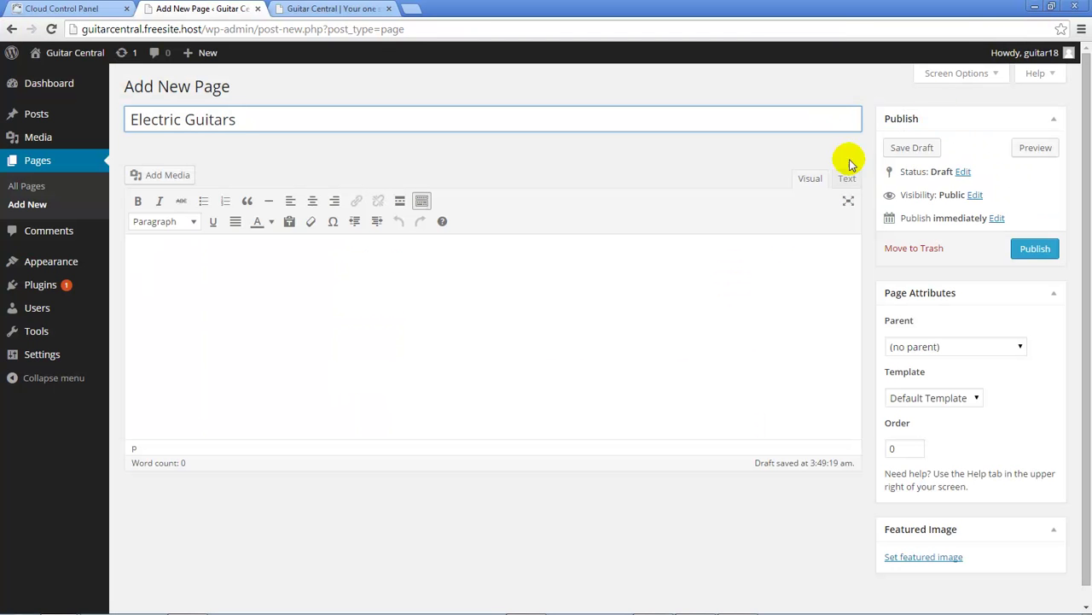
left_click(289, 223)
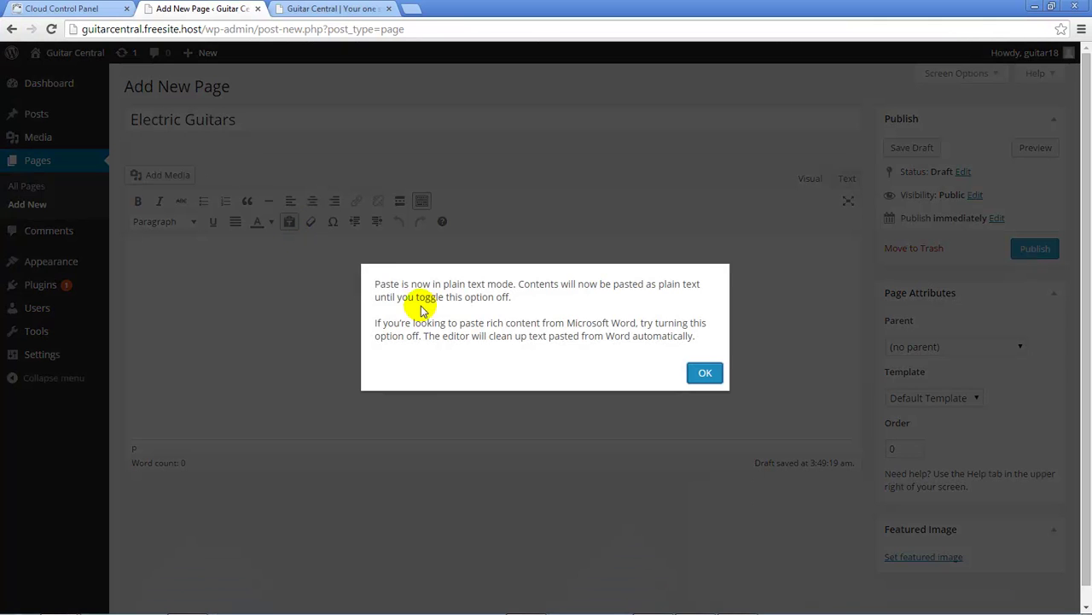
left_click(705, 376)
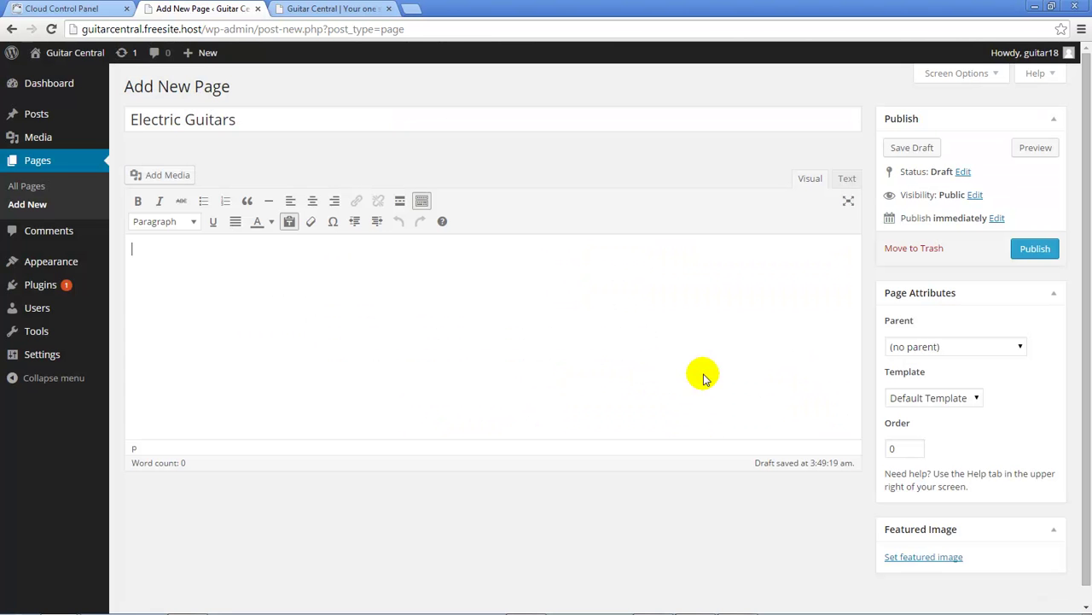
key("ctrl+v")
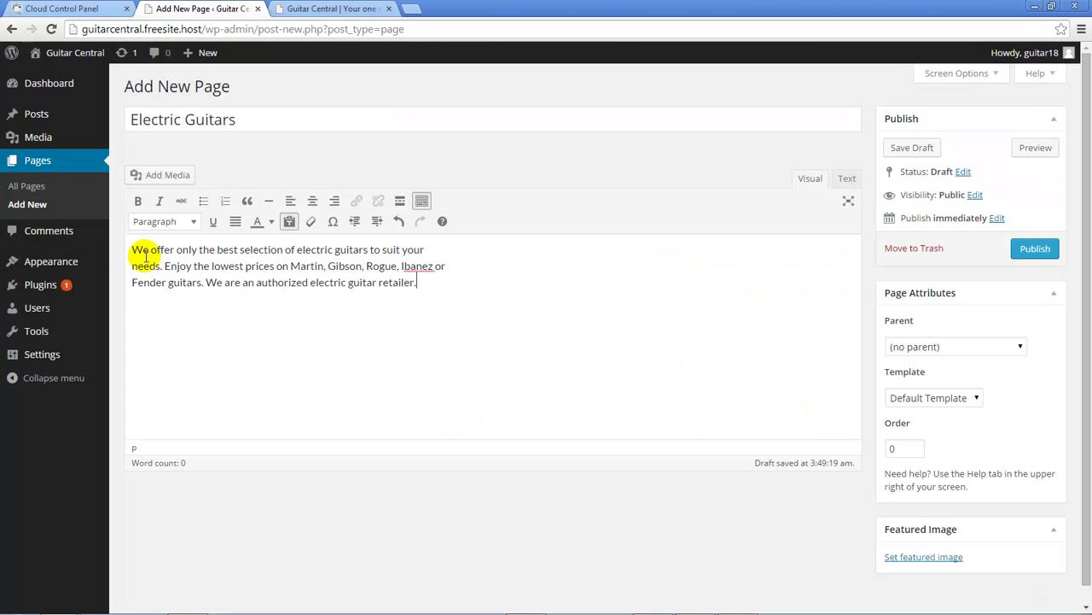
Insert the electricguitar.jpg image and publish the Electric Guitars page
left_click(154, 176)
left_click(205, 217)
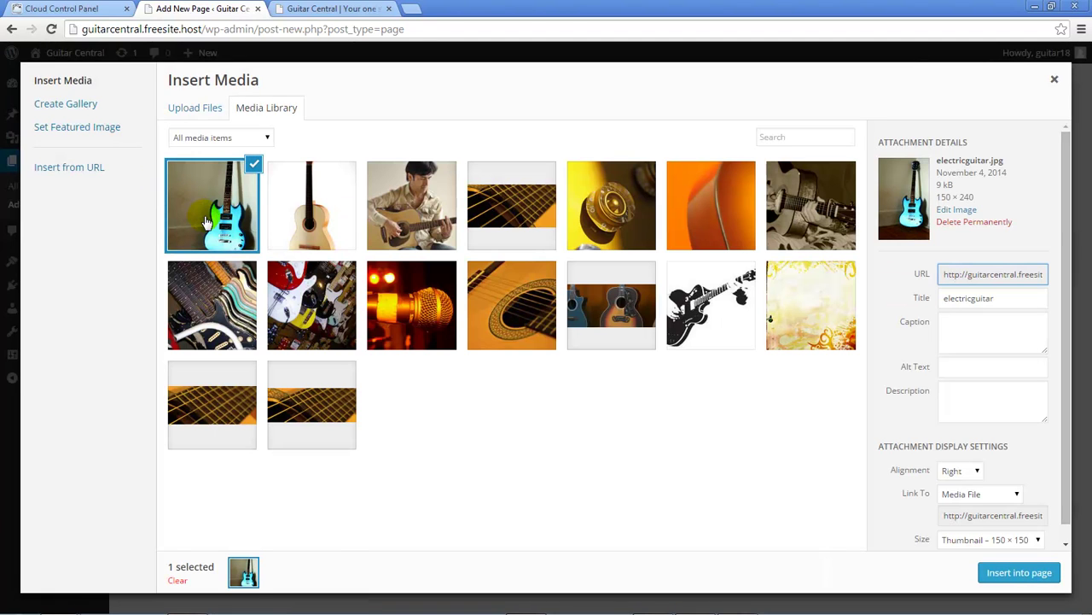
left_click(1004, 574)
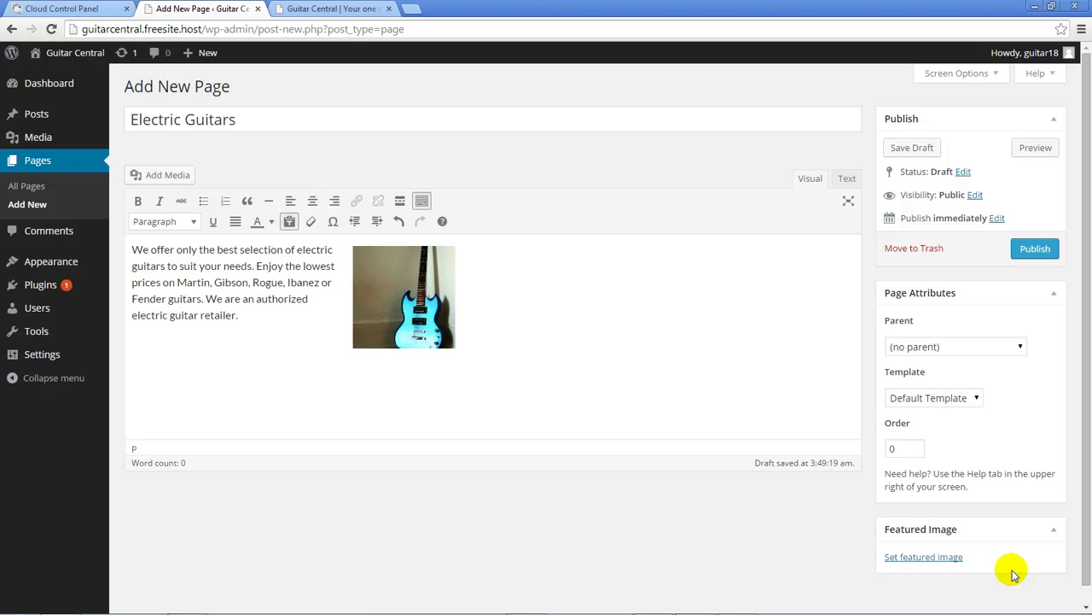
left_click(1037, 250)
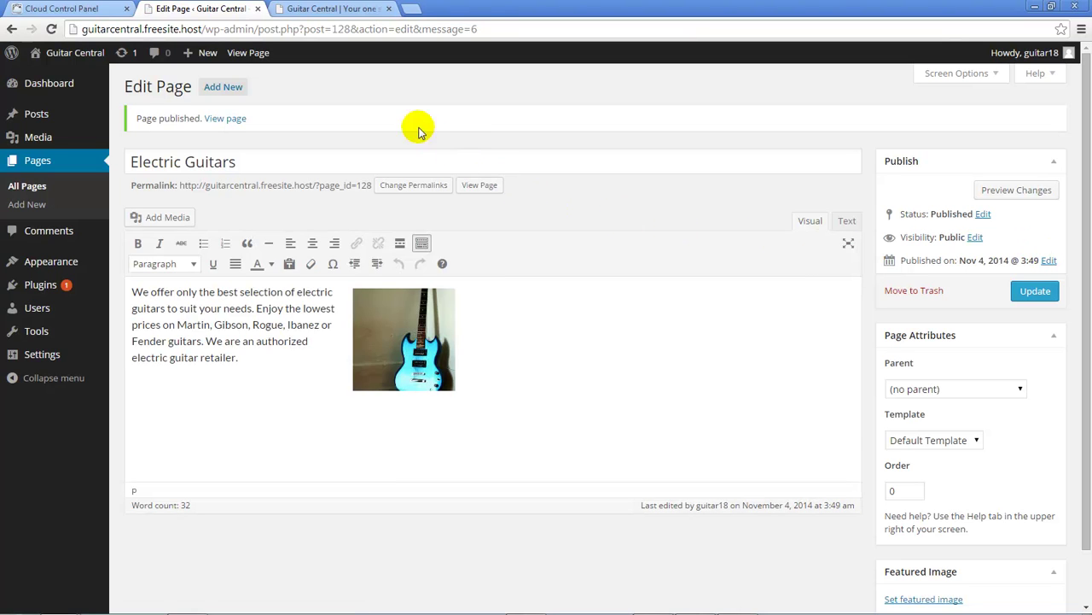
left_click(316, 9)
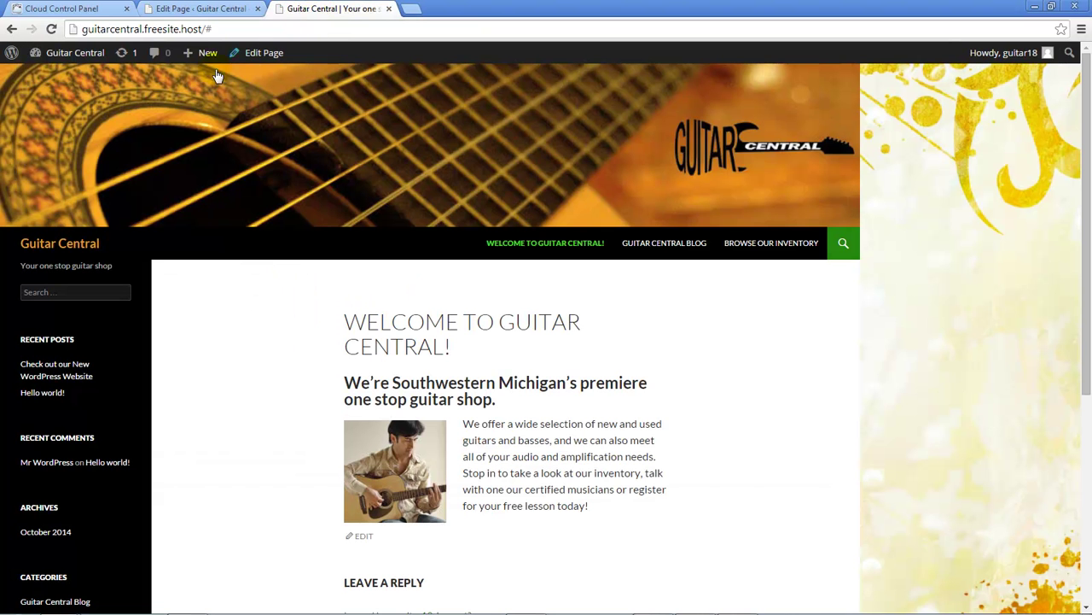
left_click(48, 30)
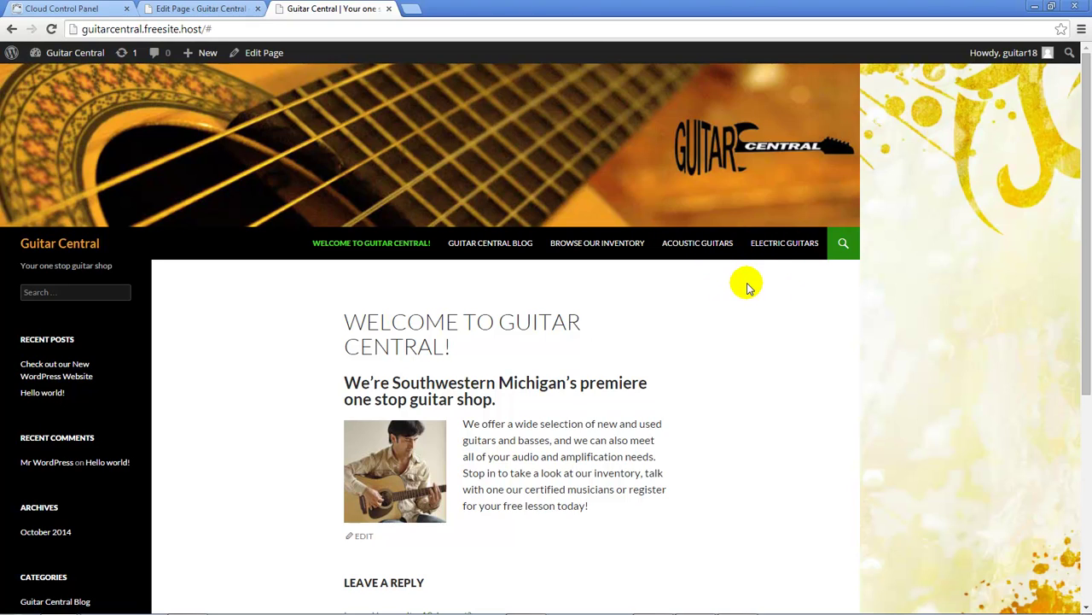
left_click(207, 10)
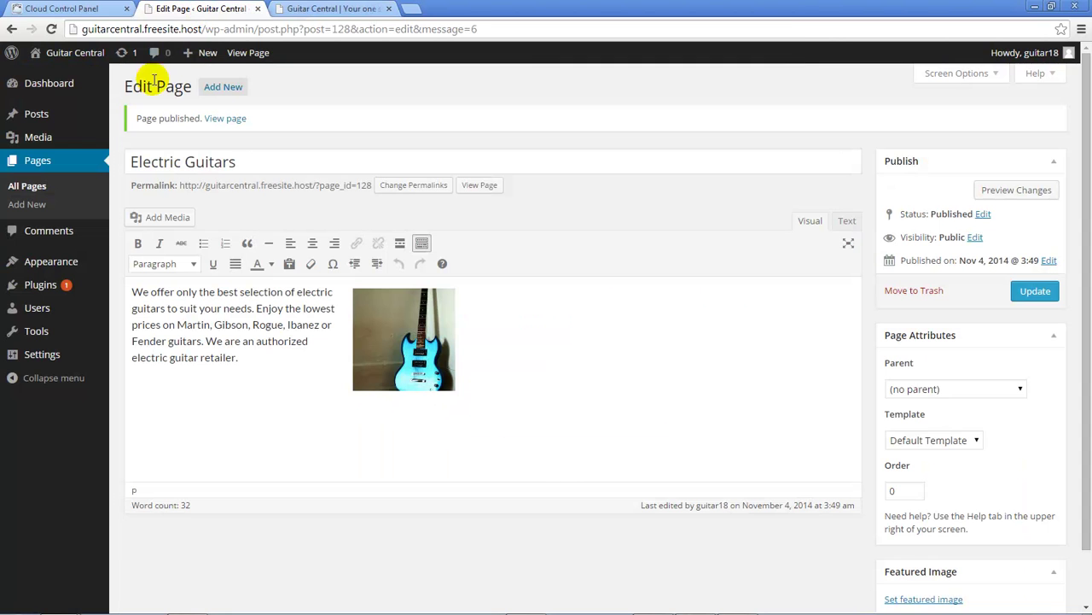
In Appearance > Menus, indent Acoustic Guitars and Electric Guitars under Browse our Inventory, then save
mouse_move(89, 266)
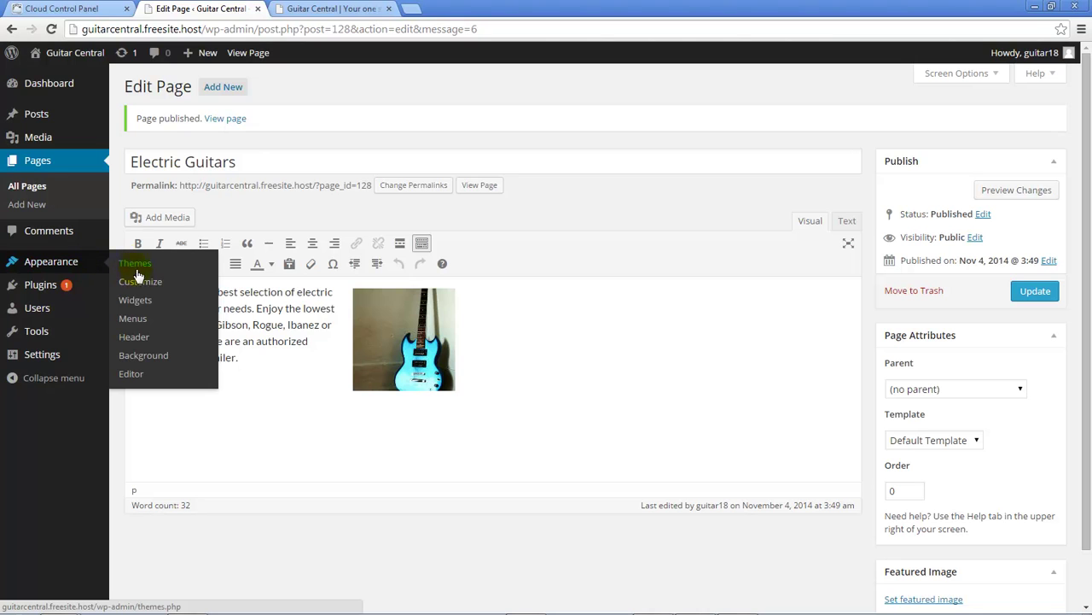
left_click(135, 319)
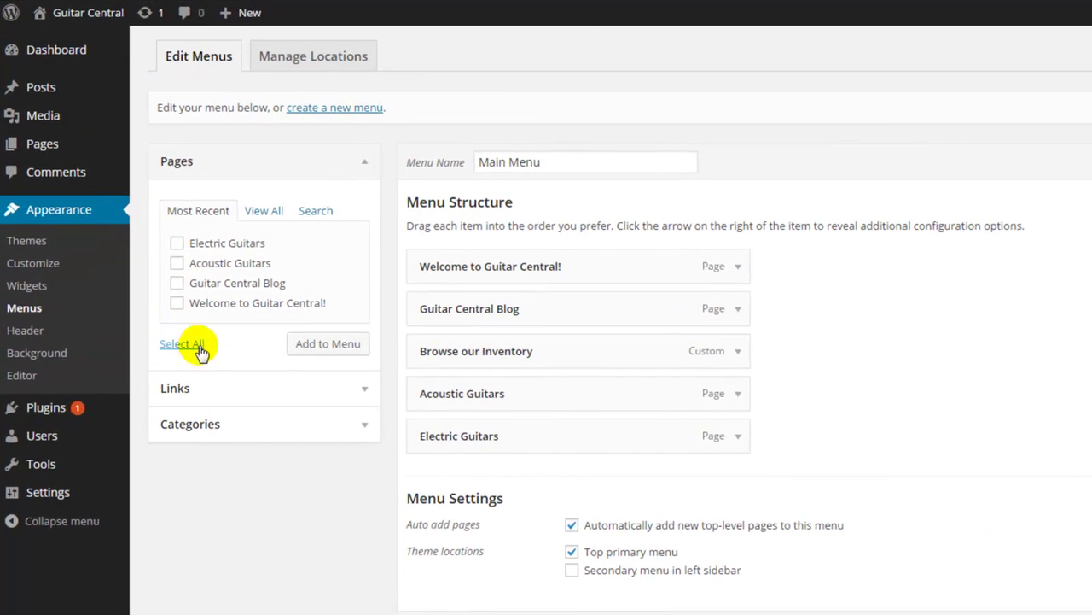
left_click_drag(474, 393, 513, 395)
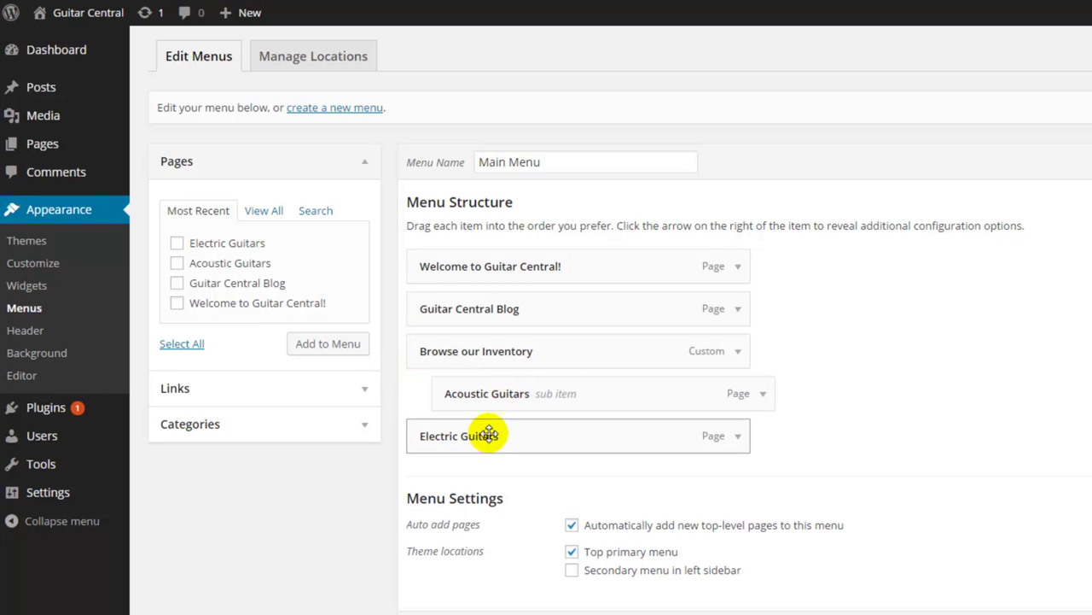
left_click_drag(464, 439, 488, 440)
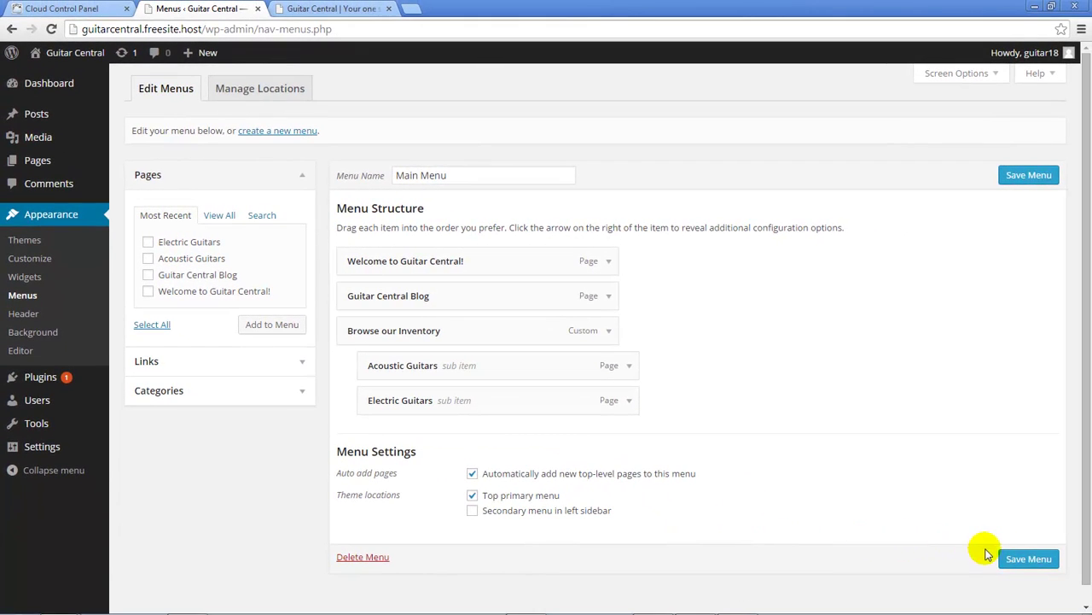
left_click(1016, 559)
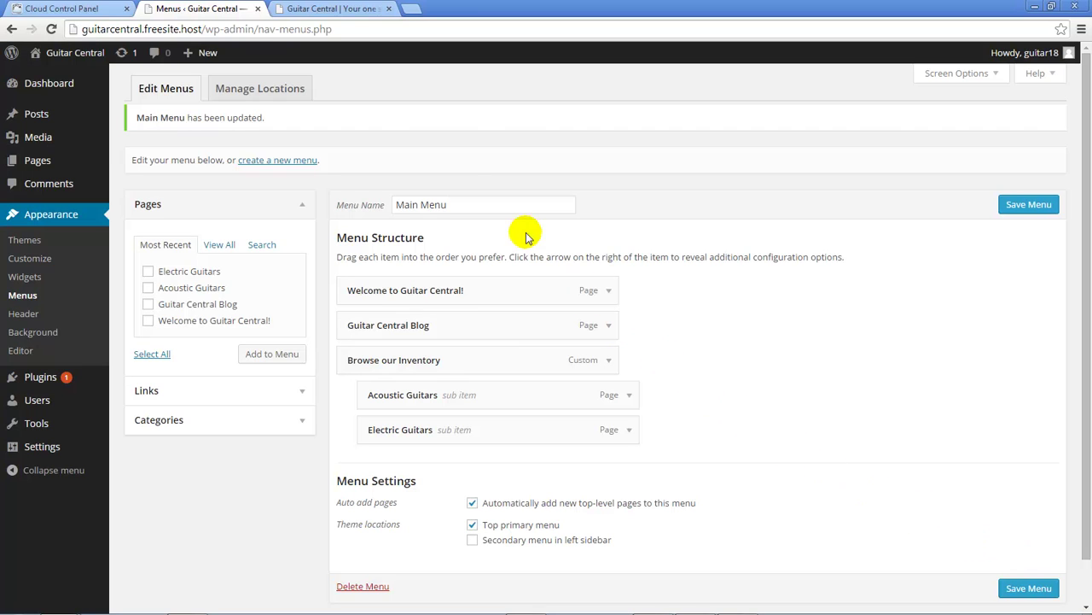
Reload the live site and open Acoustic Guitars from the Browse Our Inventory dropdown
left_click(323, 8)
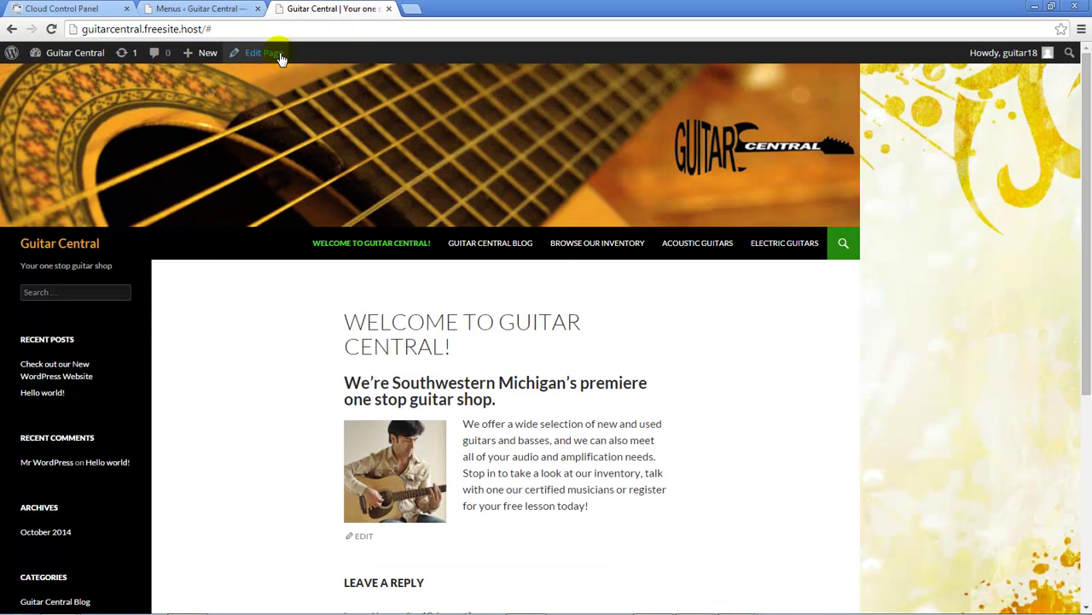
left_click(51, 29)
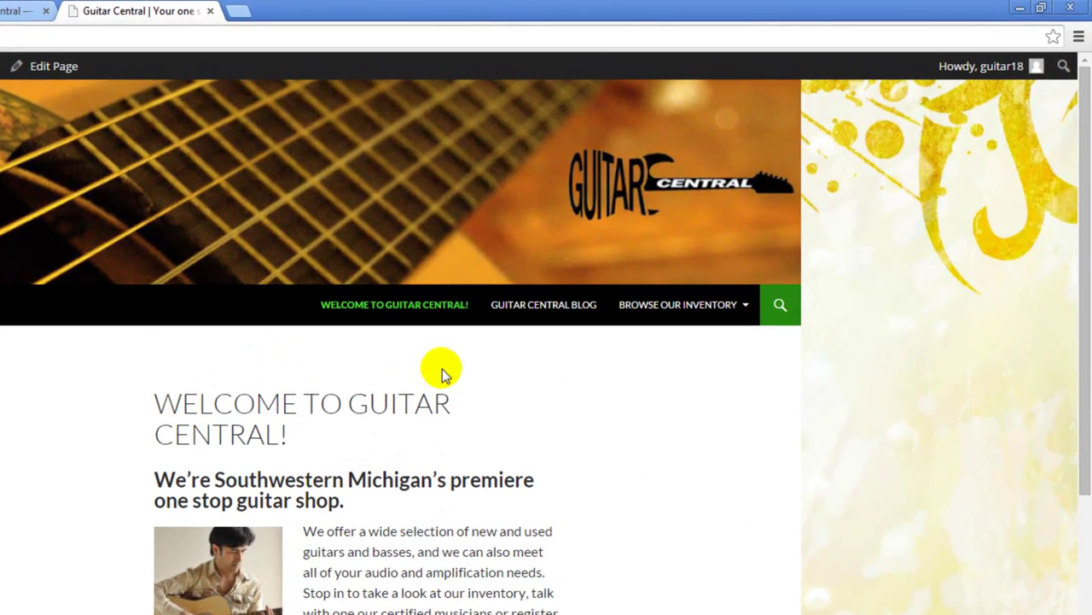
mouse_move(691, 310)
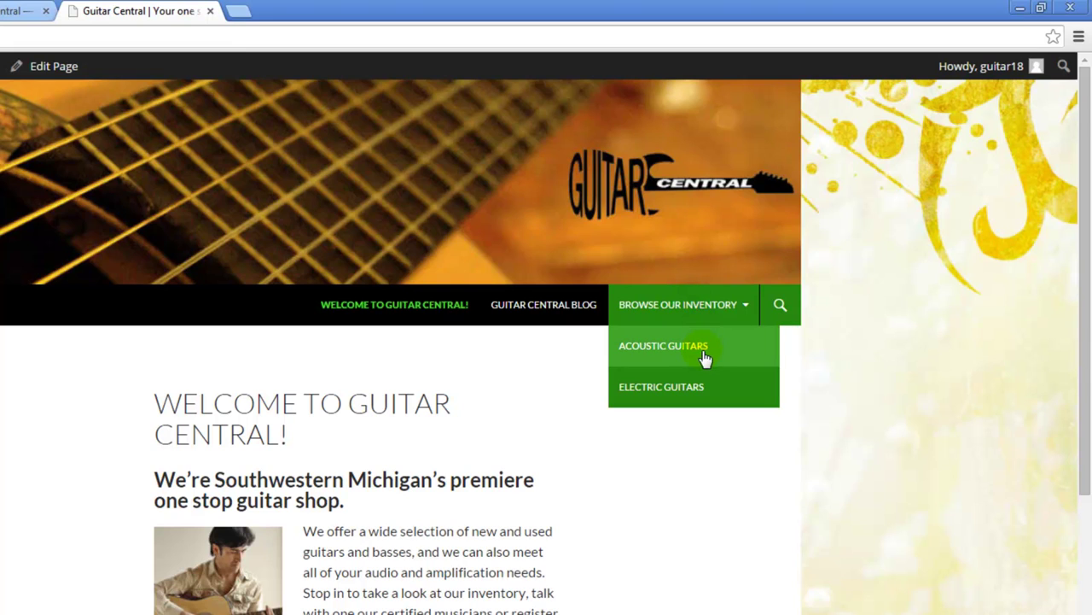
left_click(702, 351)
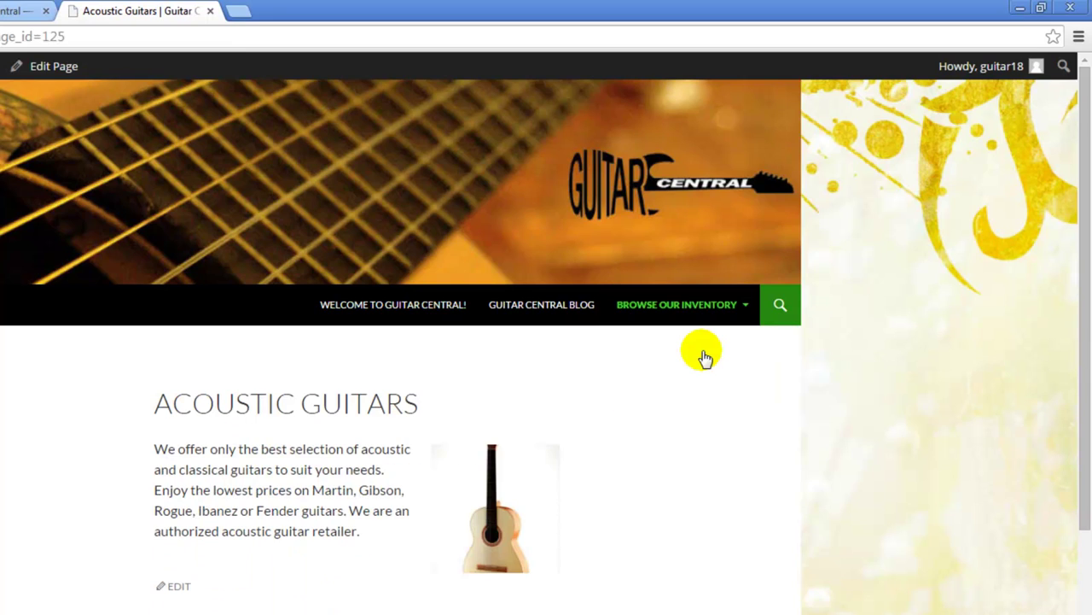
mouse_move(688, 309)
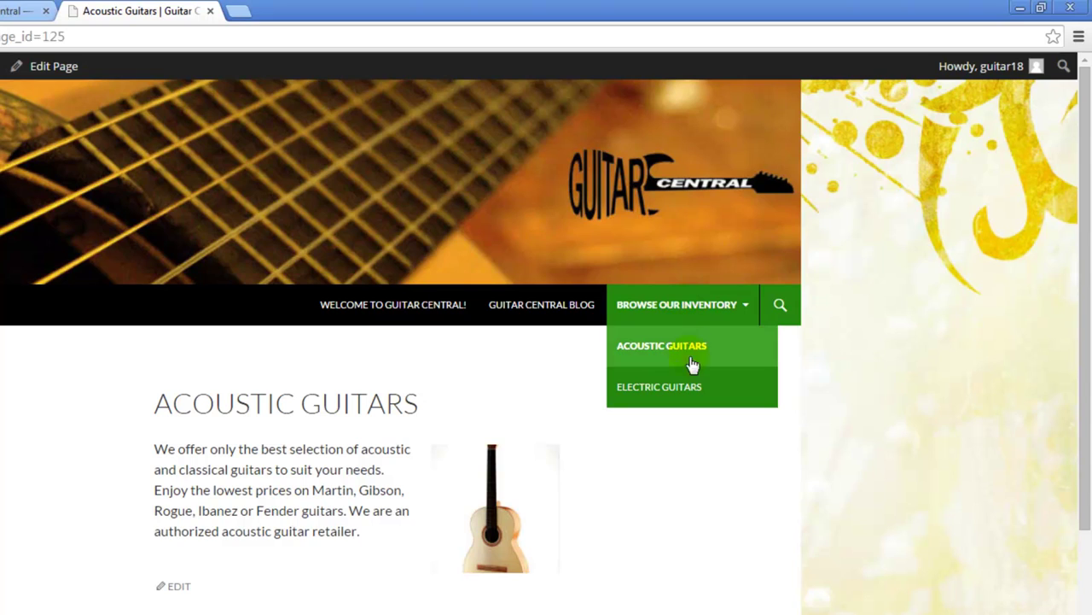